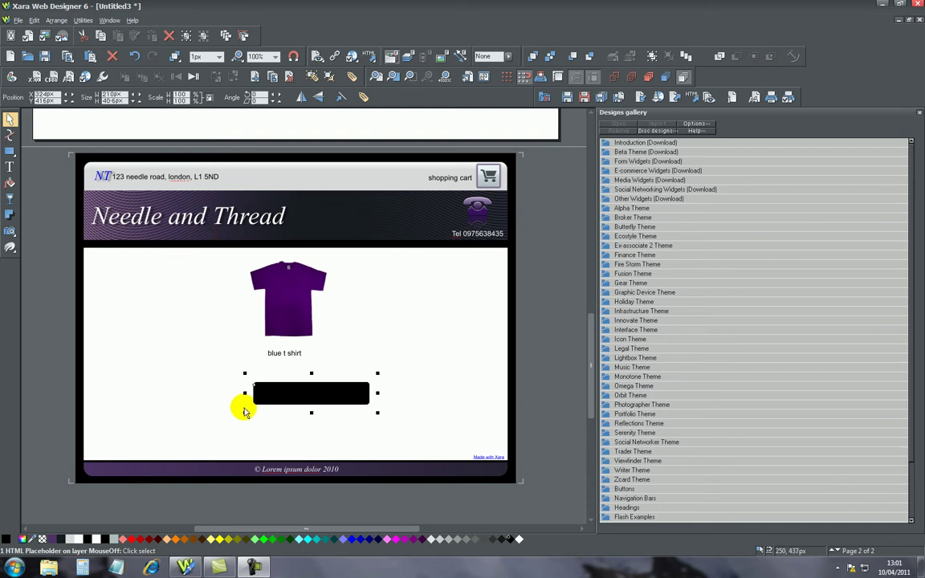
Step: Select items on the Needle and Thread t-shirt page
click(286, 313)
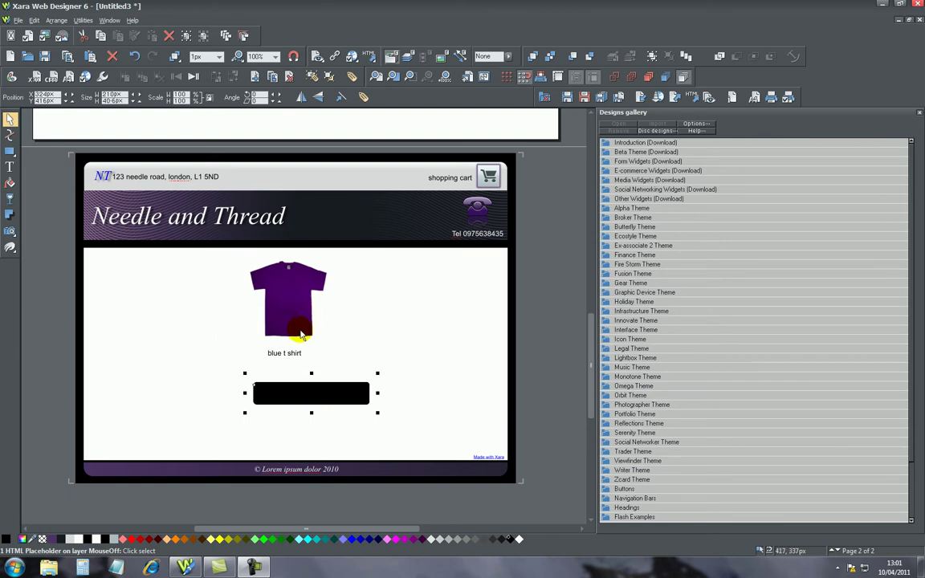
click(276, 306)
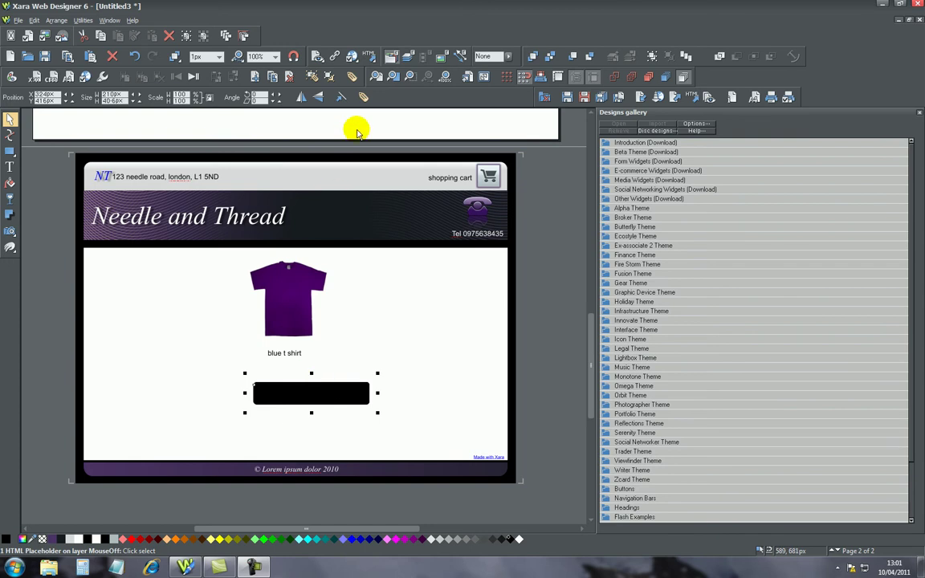
Step: Preview the page, choose the large £14.99 size from the drop-down, then close the preview
click(317, 61)
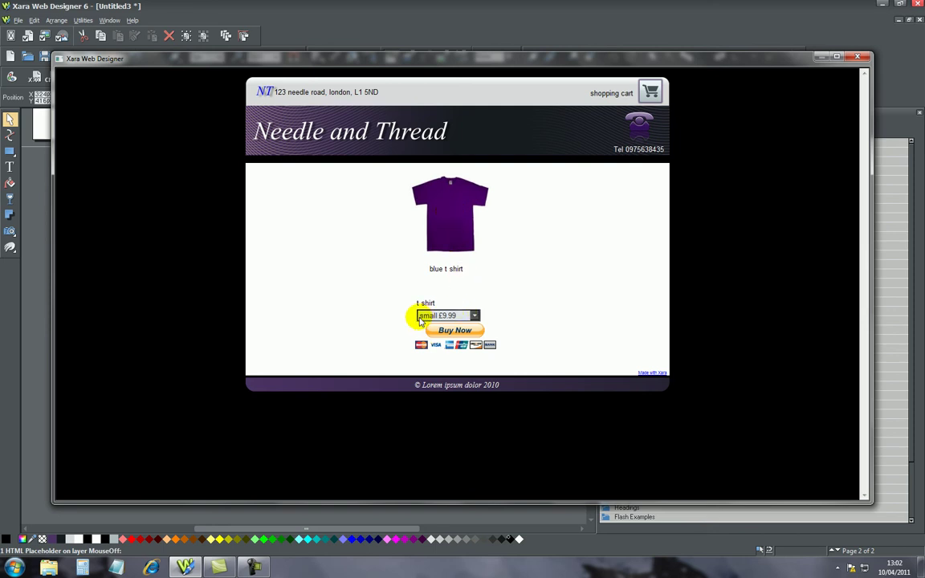
click(475, 315)
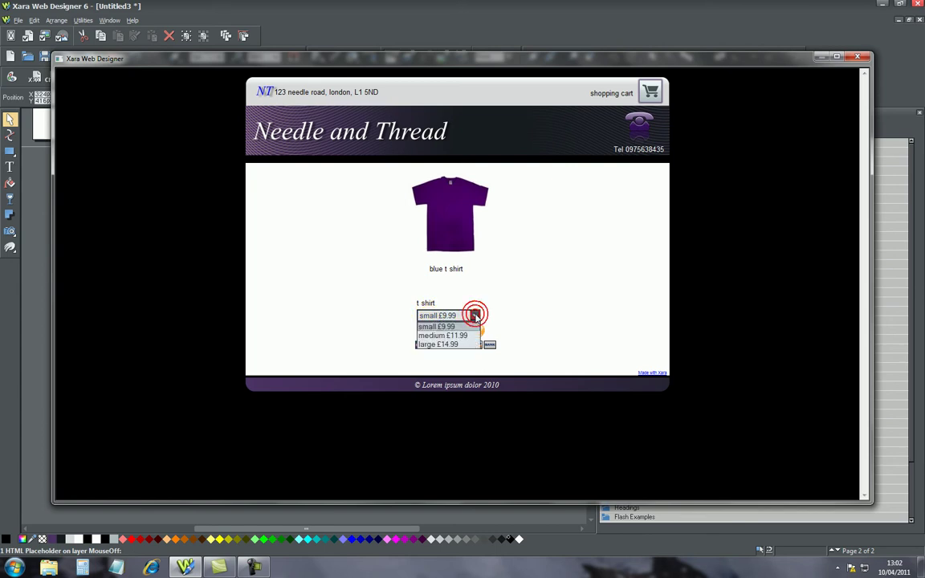
click(439, 345)
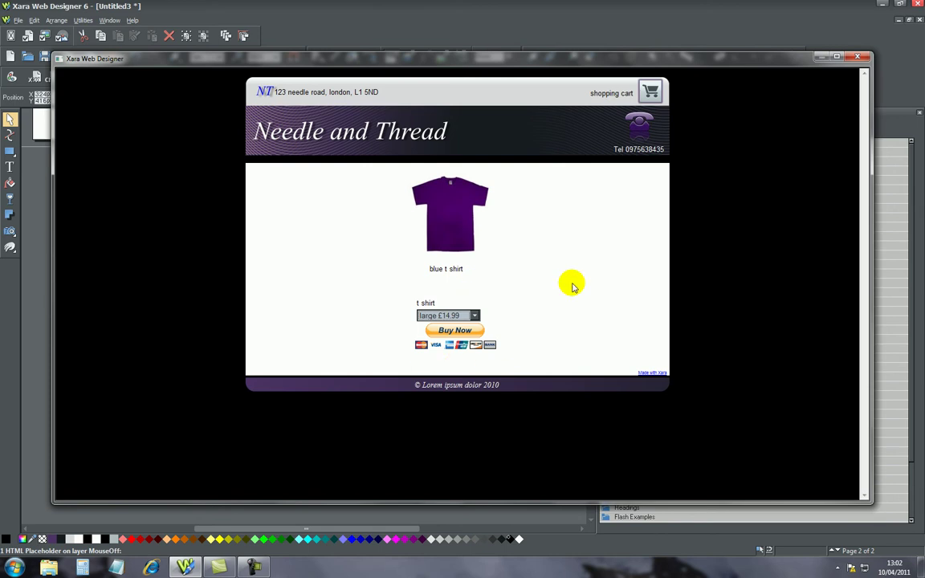
click(856, 57)
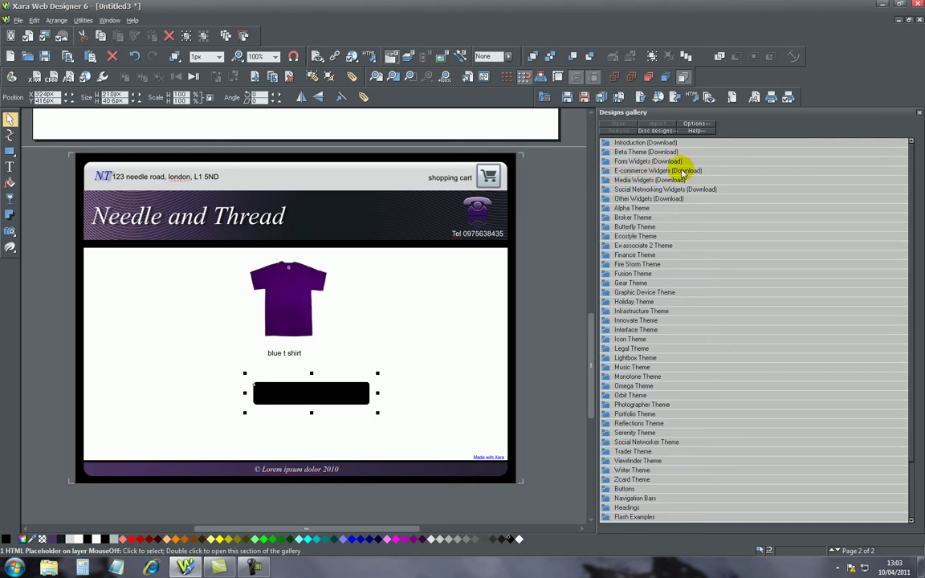
Step: Open the E-commerce Widgets folder in the Designs gallery
click(606, 173)
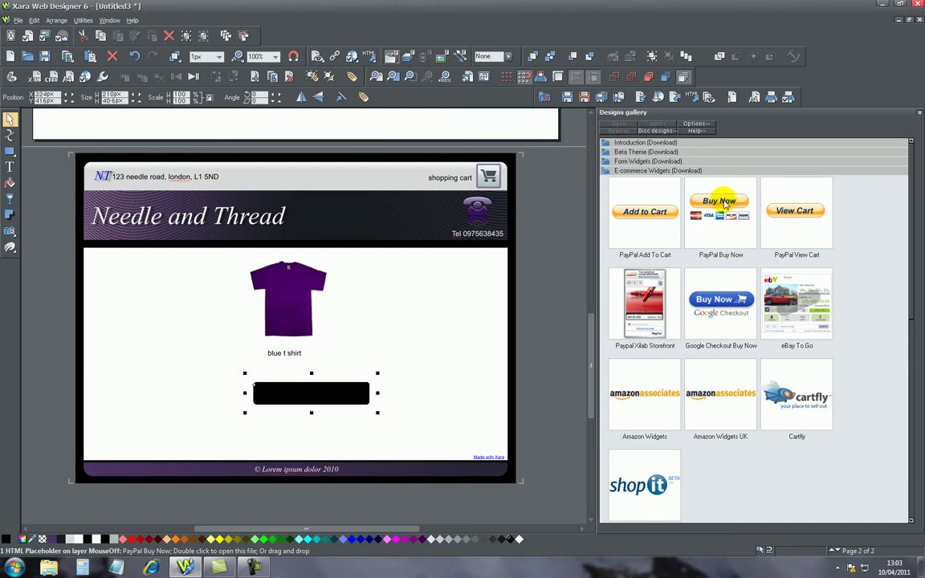
Step: Drop the PayPal Buy Now widget onto the page and maximize its setup window
drag(726, 203, 423, 419)
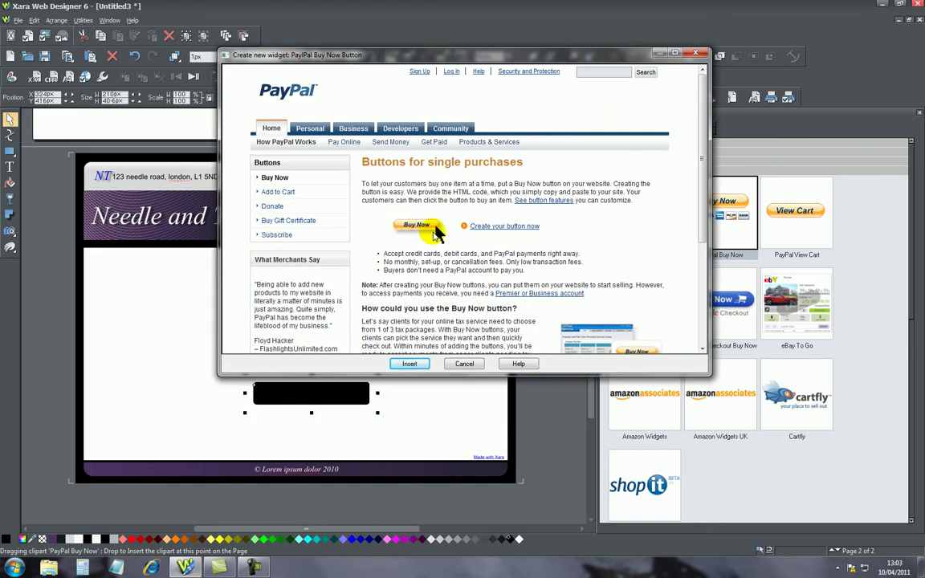
mouse_move(390, 141)
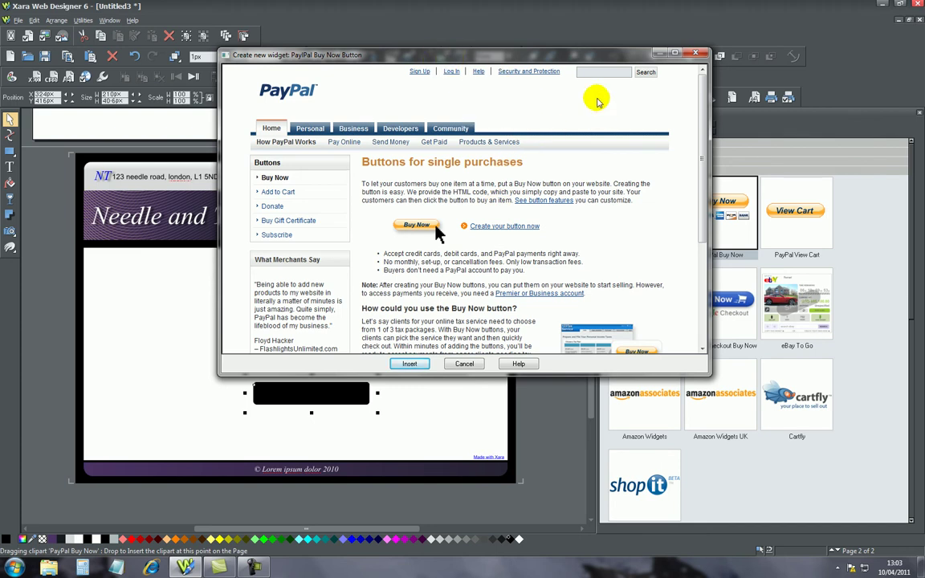
drag(600, 58, 460, 51)
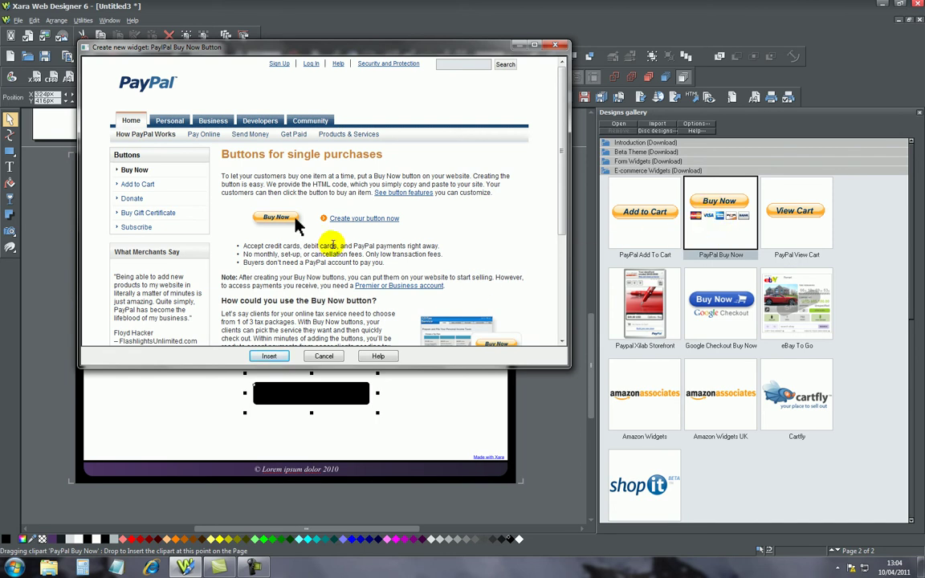
click(534, 46)
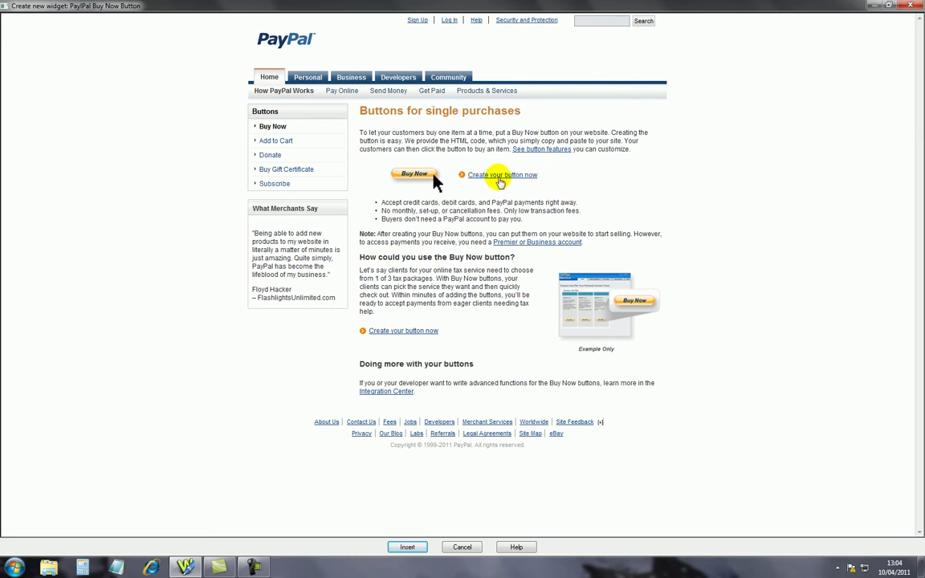
Step: Start creating a PayPal Buy Now button and review the Step 1 payment details form
click(499, 176)
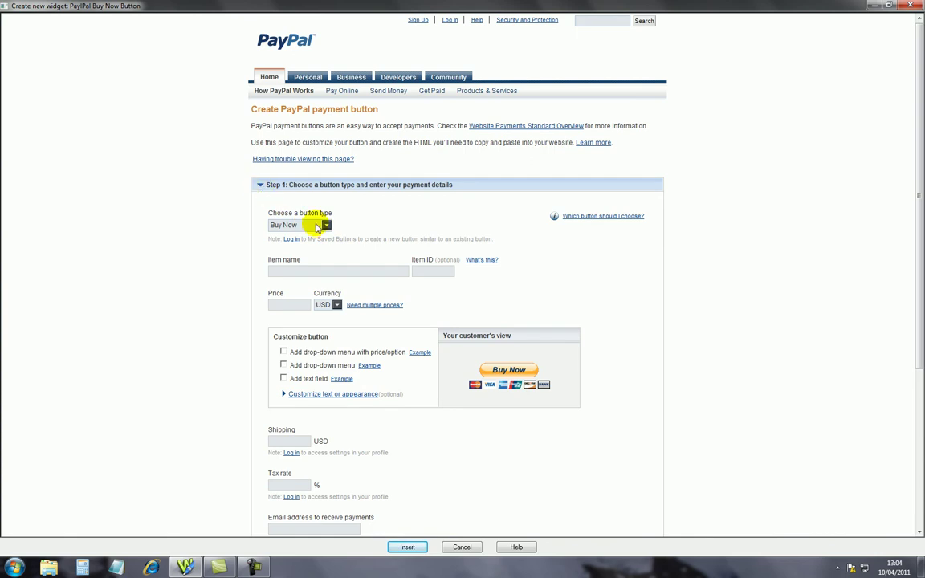
click(258, 186)
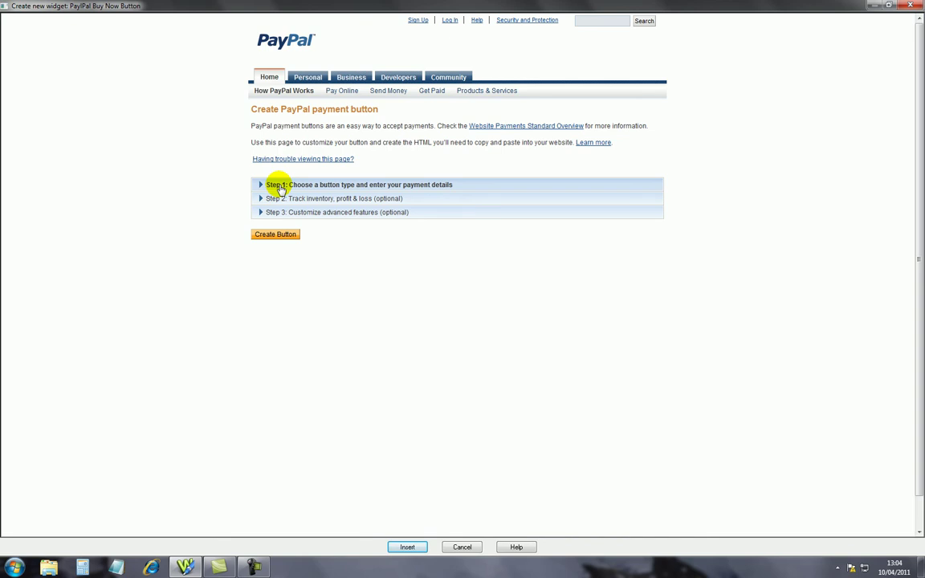
click(265, 185)
scroll(592, 305, down, 2)
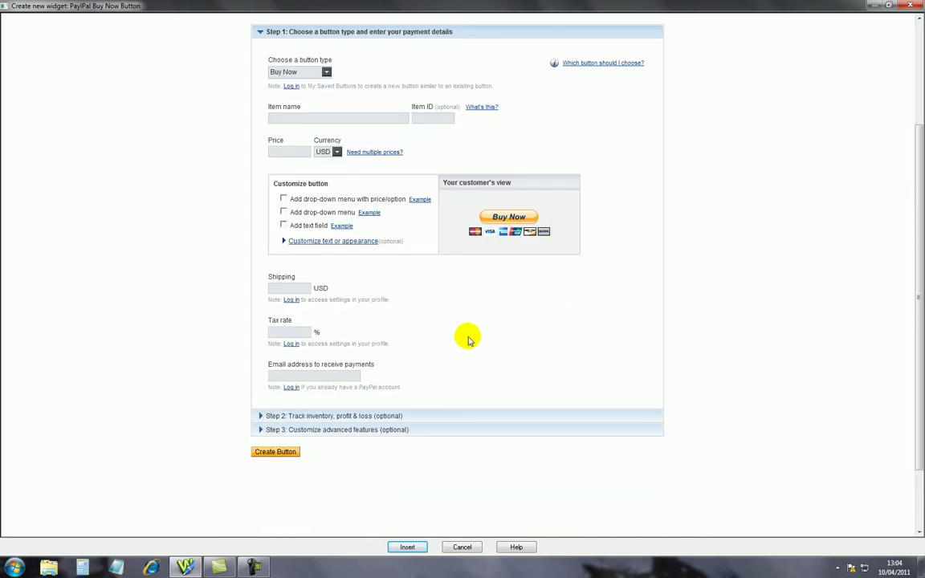
scroll(514, 311, up, 1)
scroll(584, 315, down, 1)
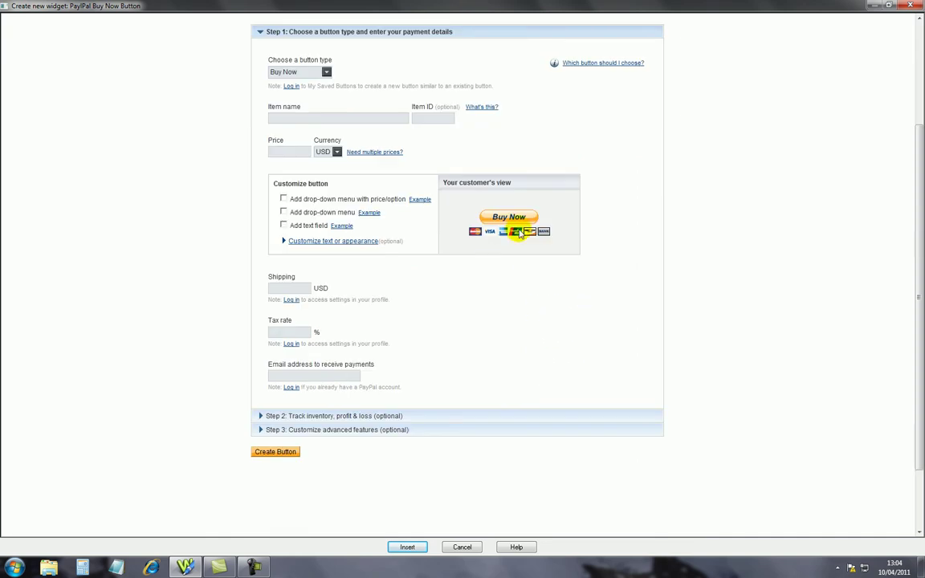
scroll(241, 145, up, 1)
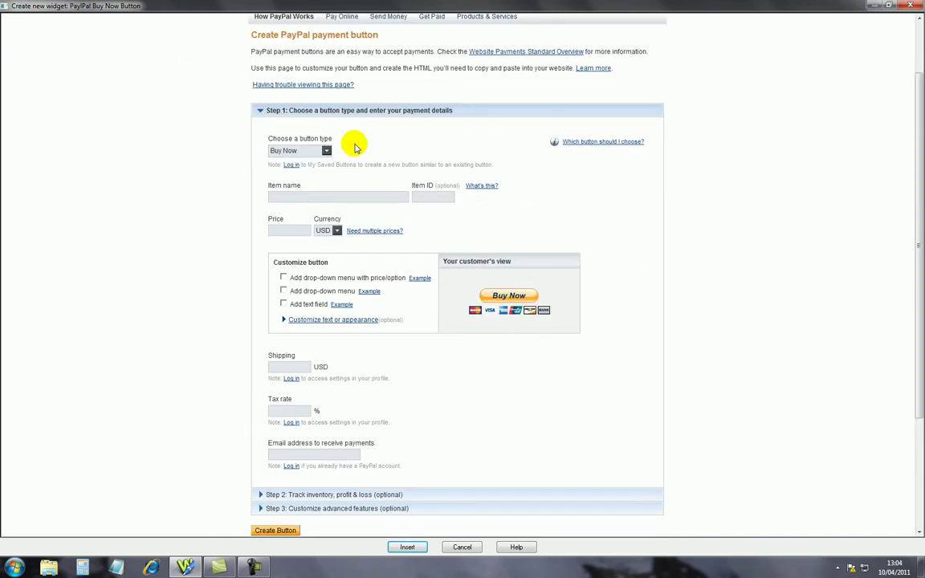
Step: Set up a Buy Now button for 't shirt', item ID 001, price 9.99, currency GBP
click(326, 151)
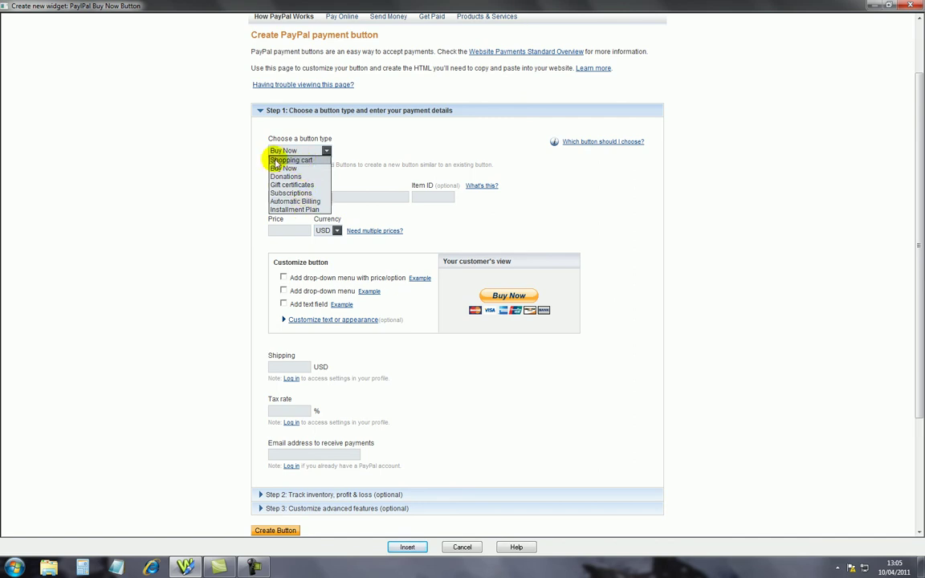
click(366, 152)
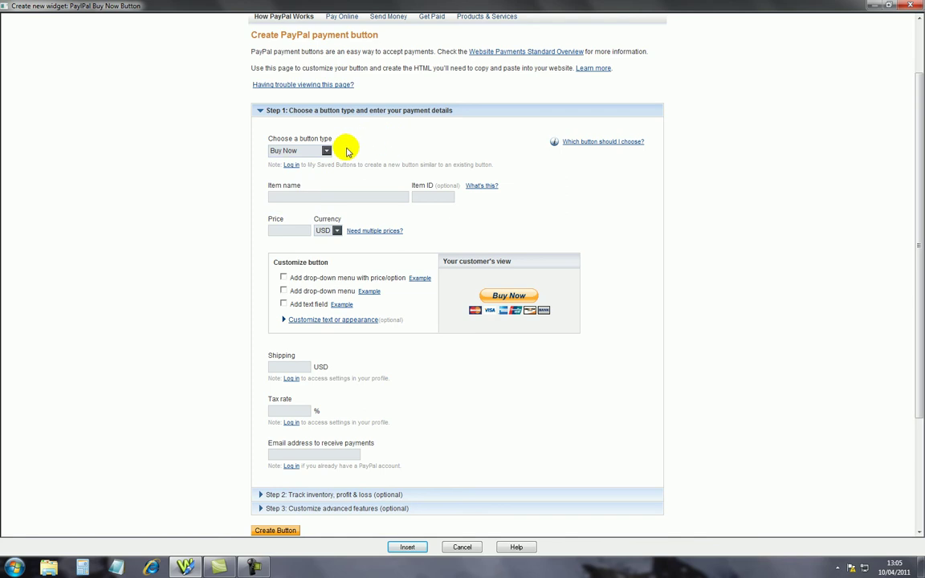
click(285, 196)
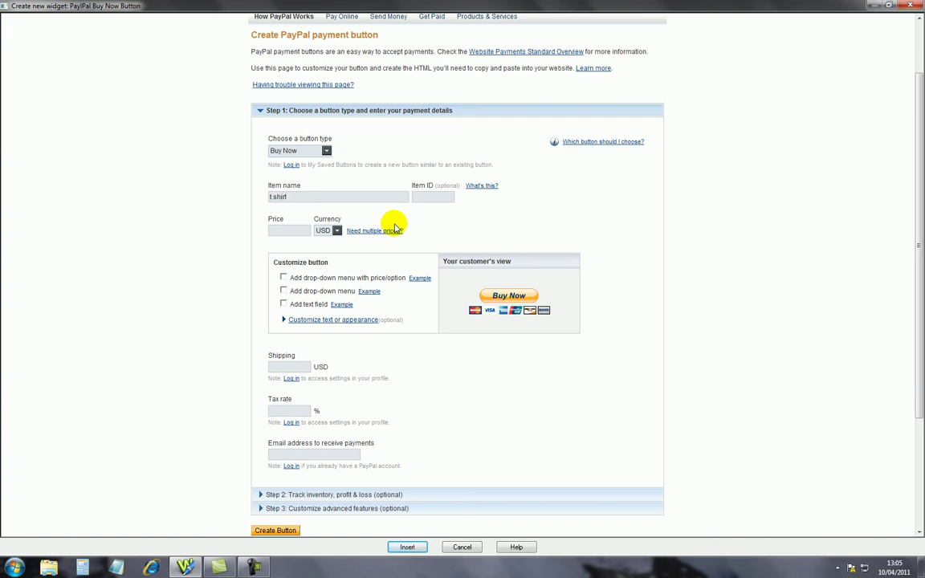
click(432, 197)
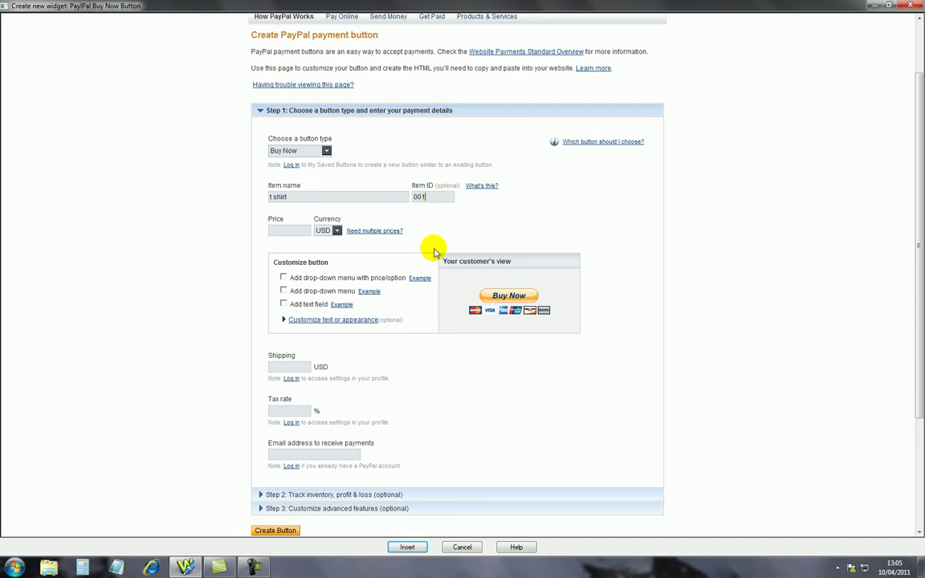
click(289, 230)
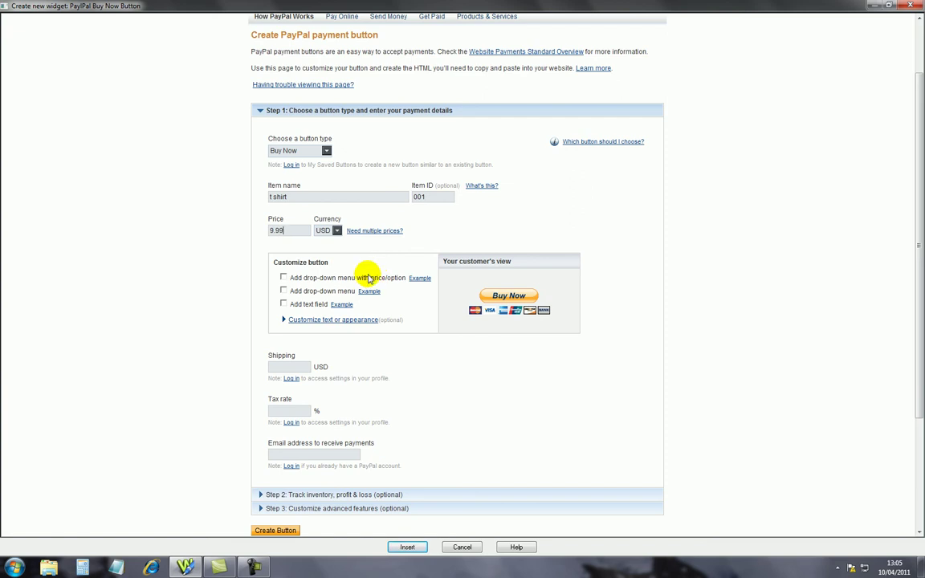
click(338, 231)
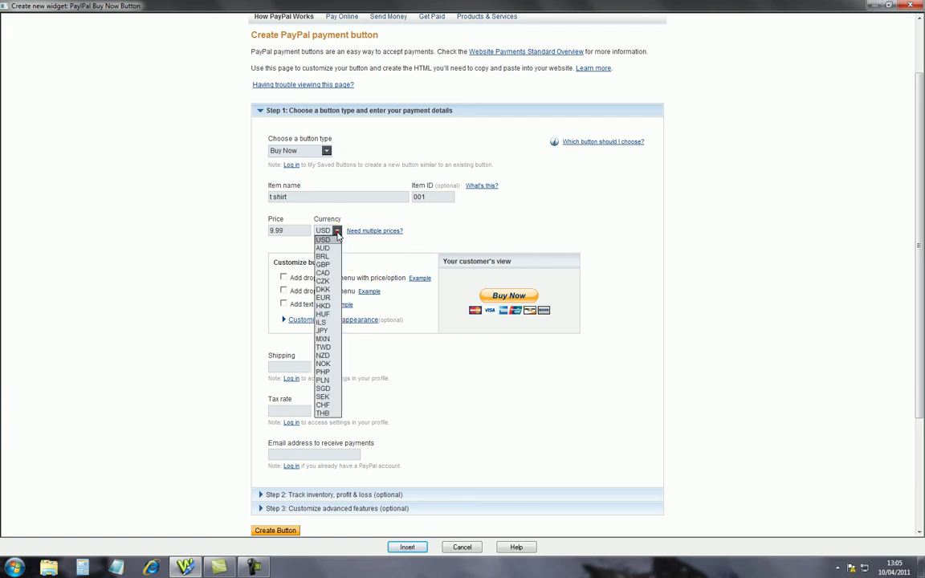
click(323, 264)
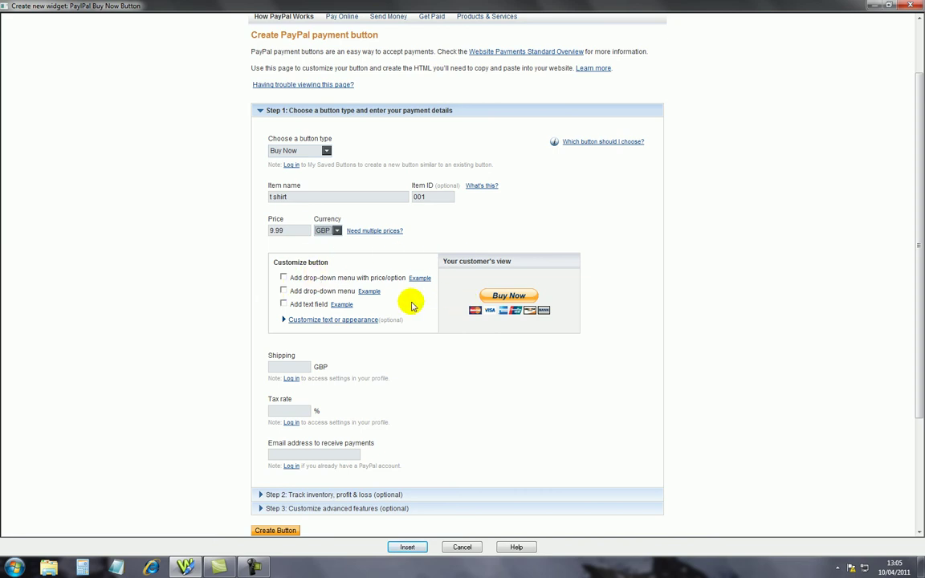
scroll(406, 293, down, 2)
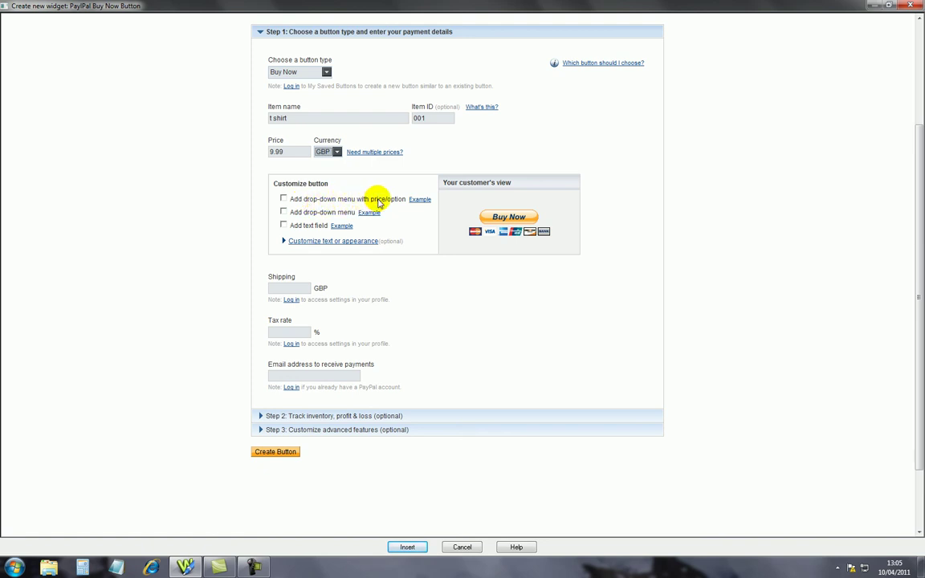
Step: Add a 'size' drop-down menu with options small, medium and large
click(283, 199)
scroll(377, 283, down, 2)
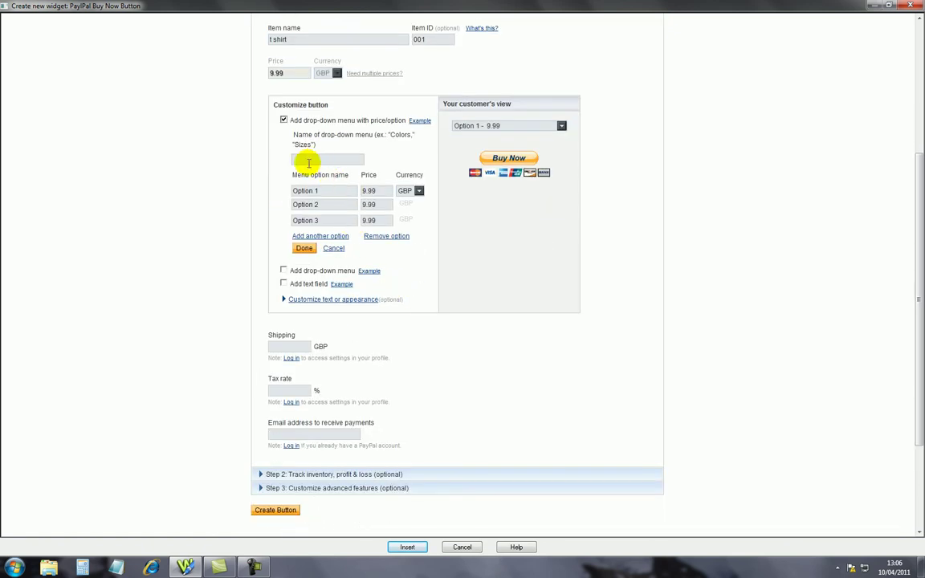
click(309, 159)
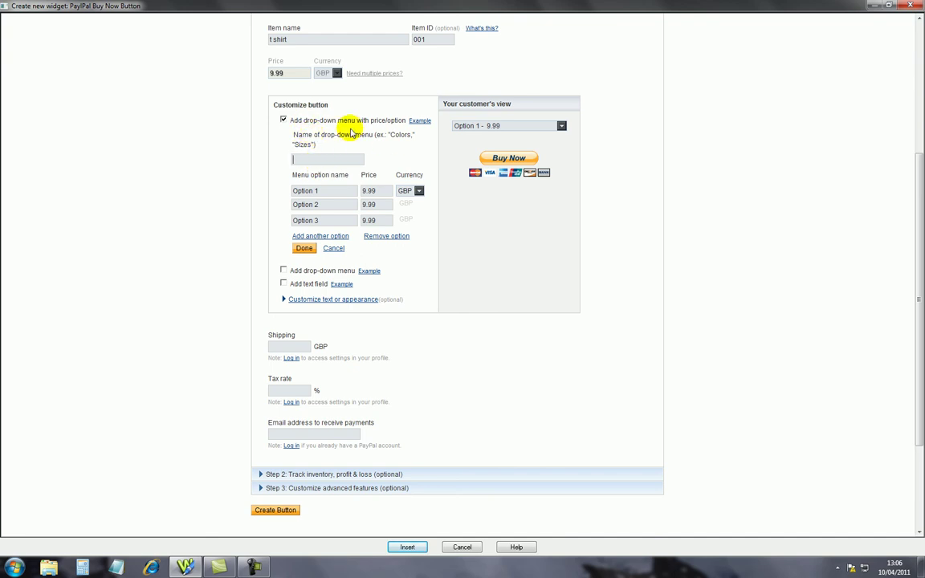
click(303, 159)
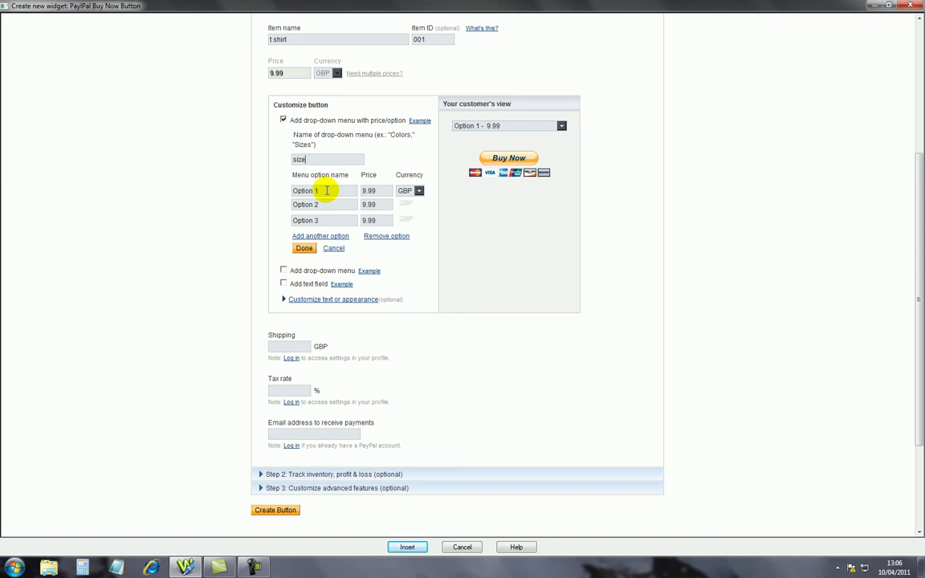
drag(326, 191, 261, 190)
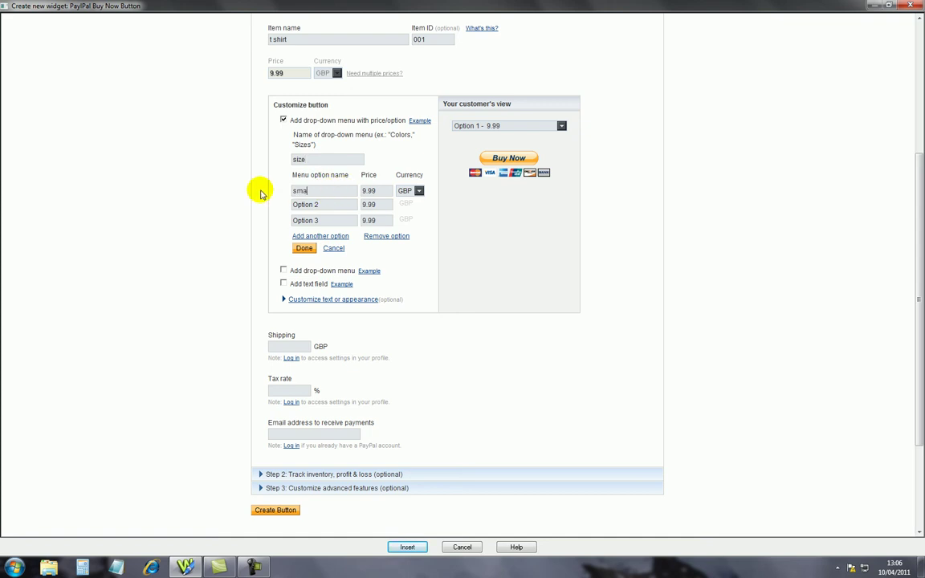
drag(326, 204, 267, 204)
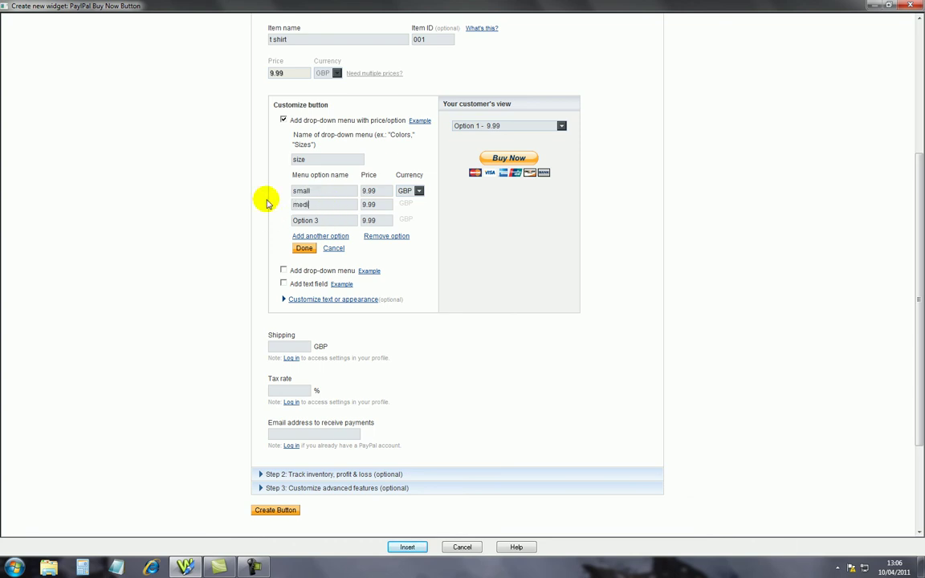
drag(326, 220, 267, 218)
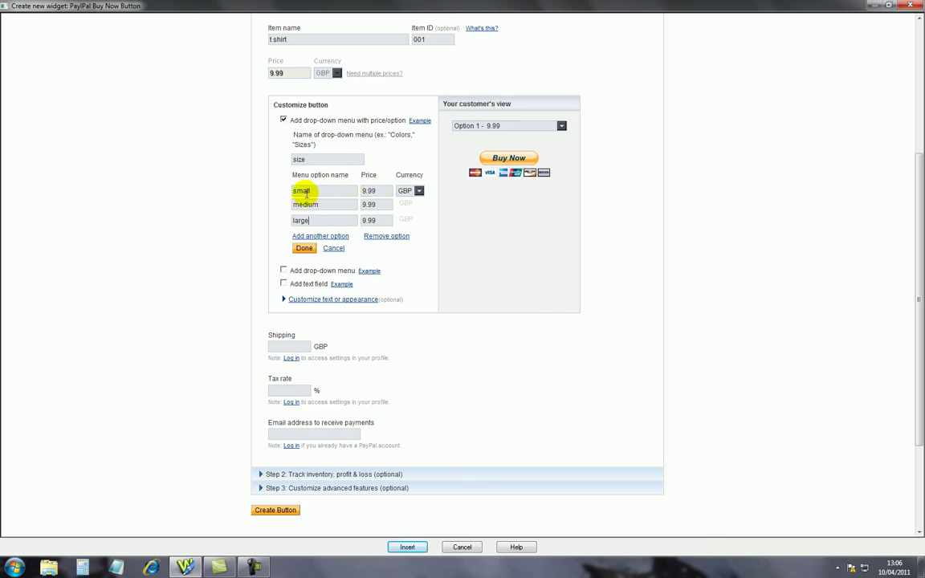
Step: Price the size options 9.99, 11.99 and 14.99 and save the drop-down
drag(388, 201, 351, 207)
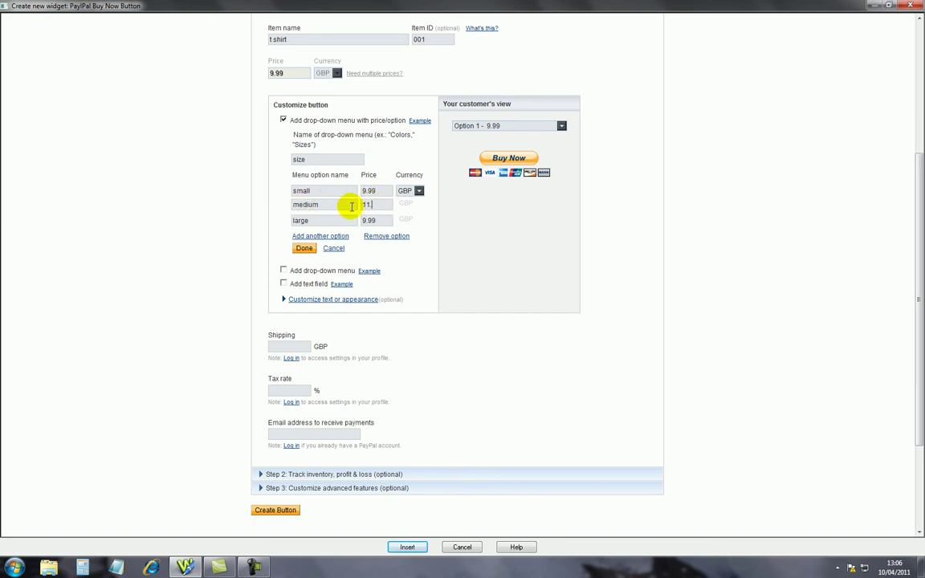
text(11.99)
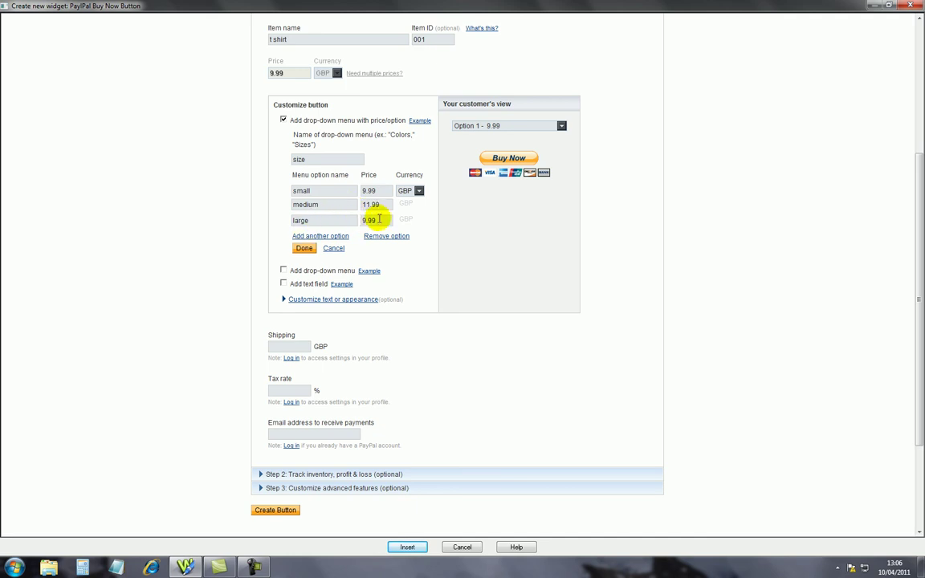
drag(376, 220, 344, 219)
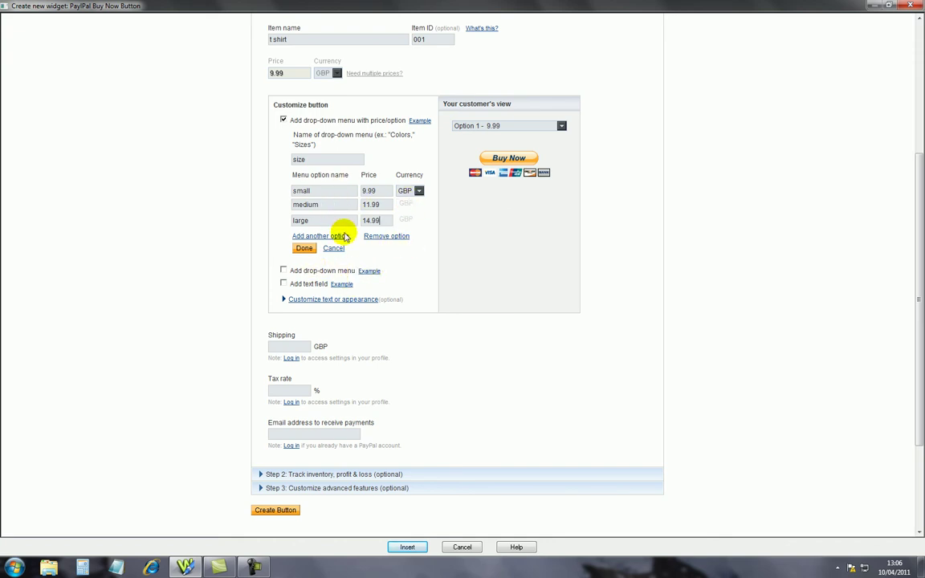
click(304, 248)
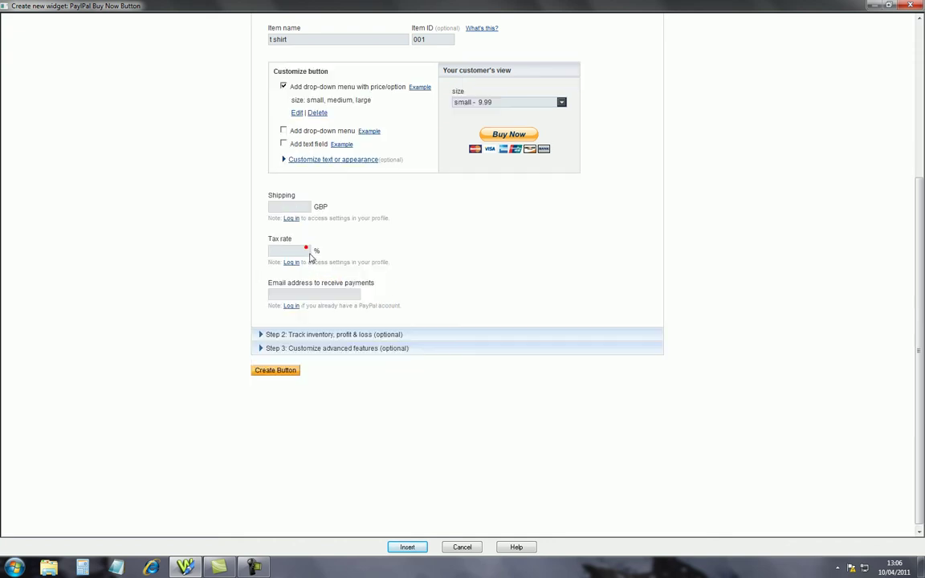
Step: Enter a 1.99 GBP shipping charge and a 20% tax rate
click(274, 207)
click(388, 236)
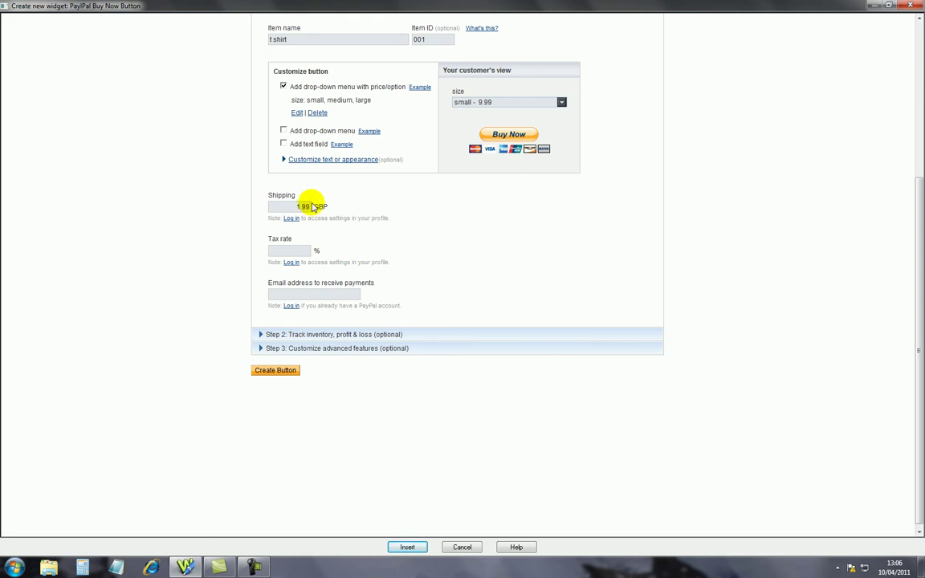
click(295, 250)
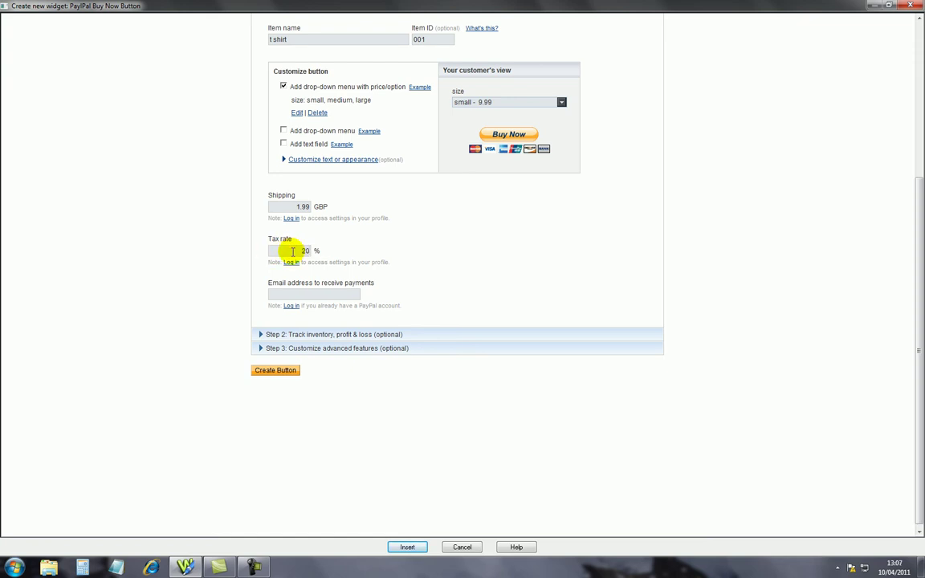
click(281, 292)
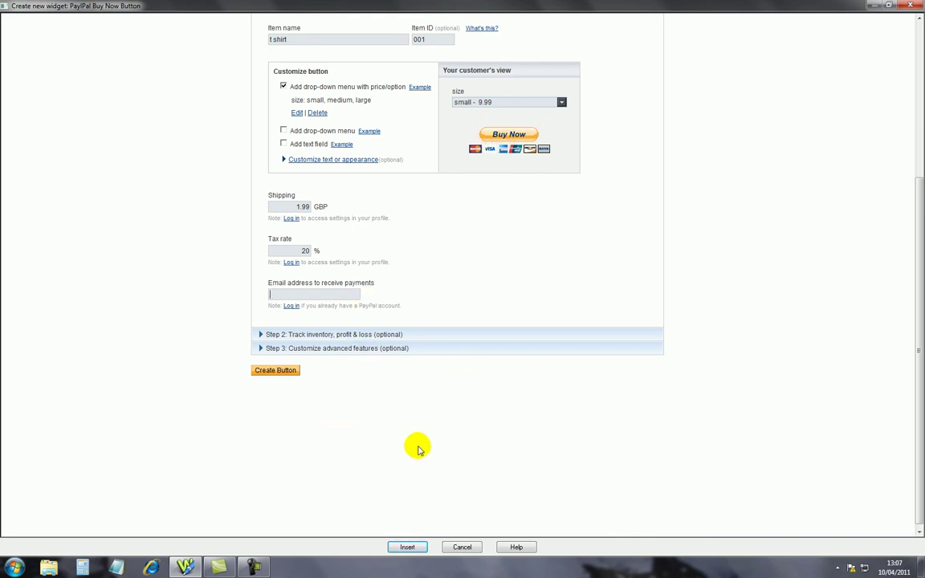
Step: Close the PayPal widget settings and check the page background's web properties
click(910, 7)
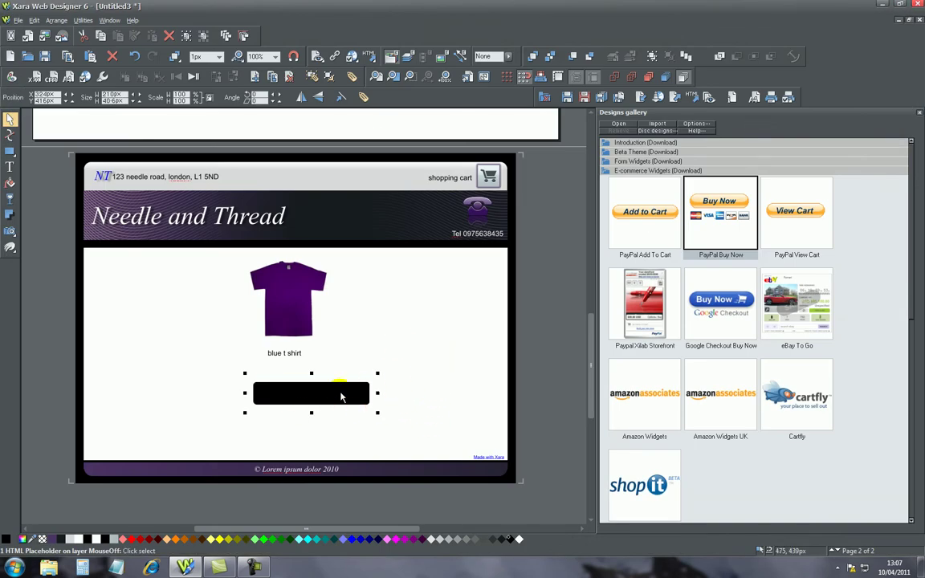
click(448, 401)
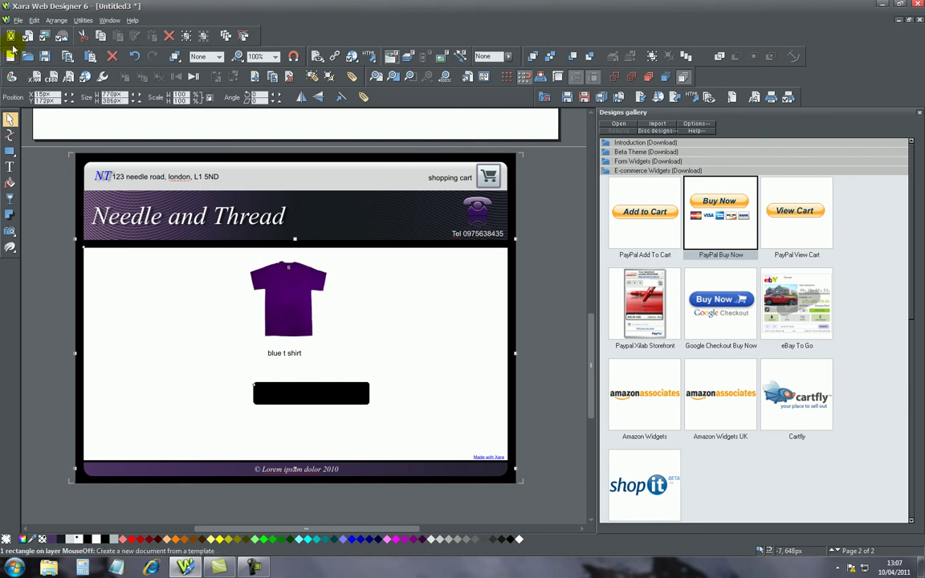
click(10, 35)
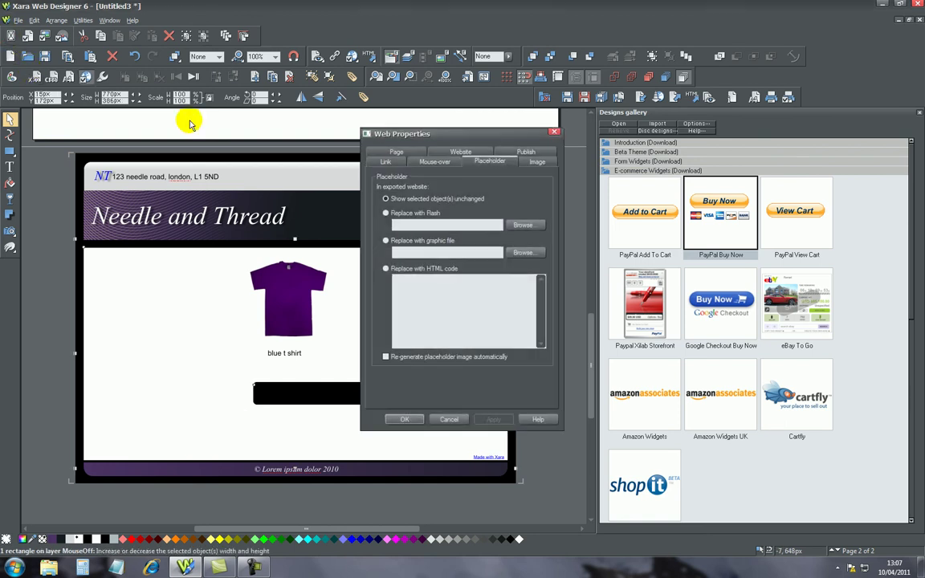
click(554, 131)
Step: Draw a test rectangle beside the shirt, delete it, and return to the Selector tool
click(10, 151)
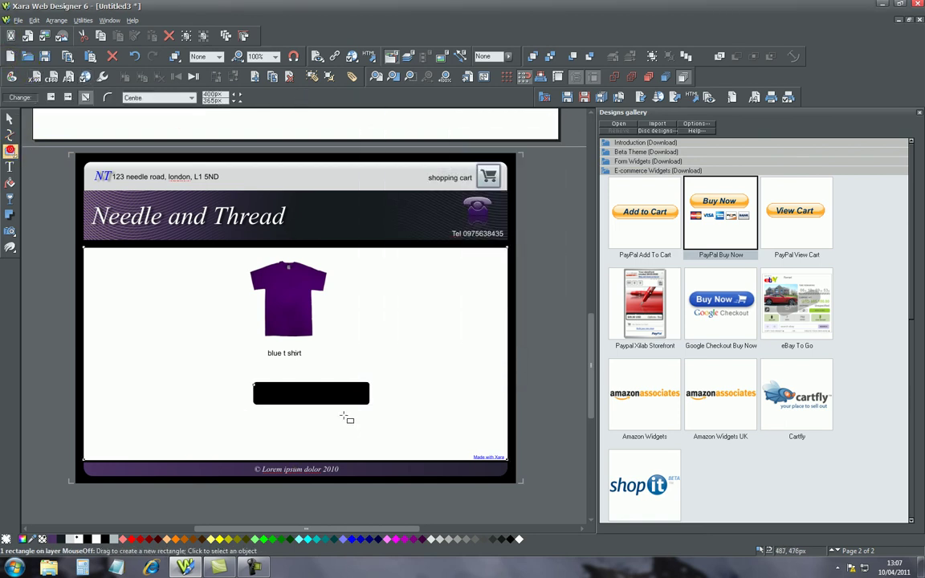
mouse_move(381, 329)
mouse_down()
mouse_move(480, 370)
mouse_move(488, 363)
mouse_up()
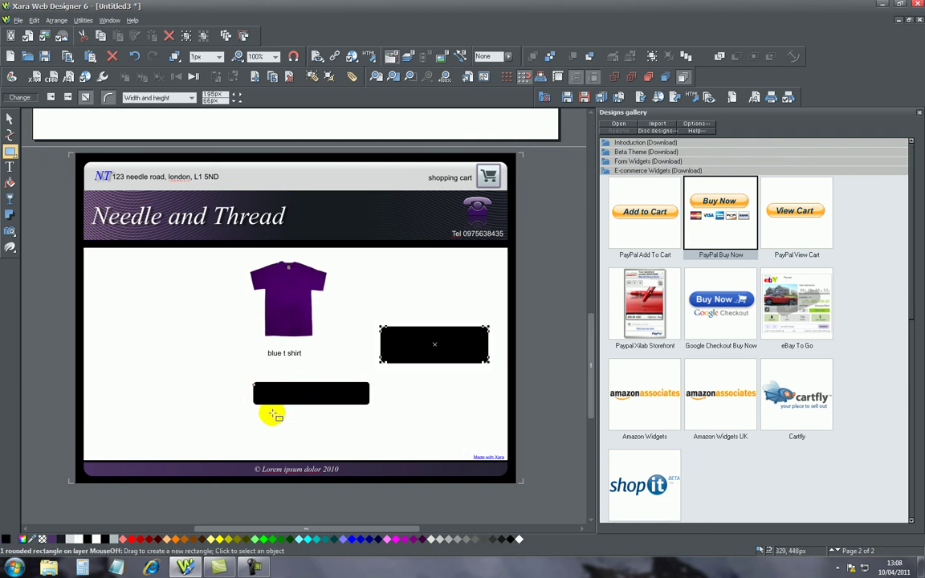
key(Delete)
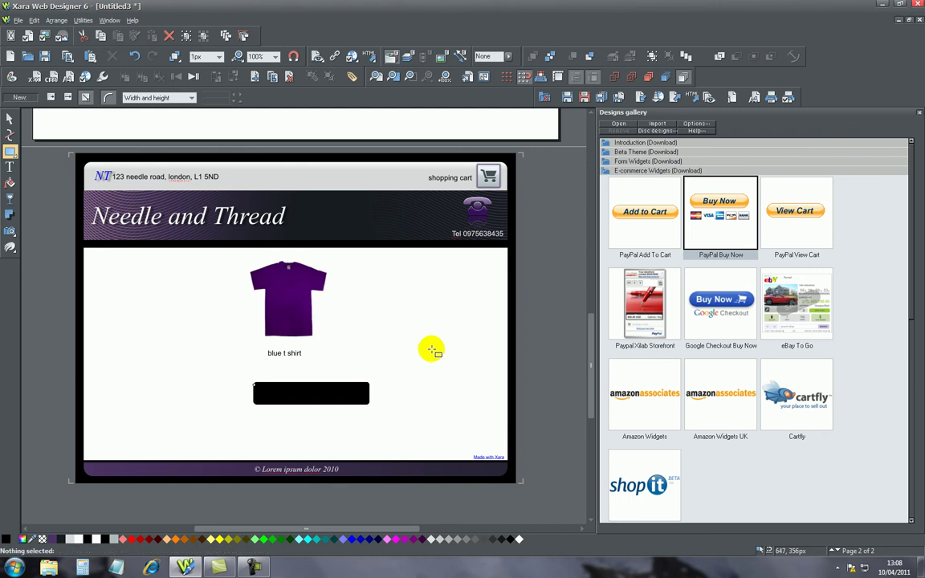
click(11, 120)
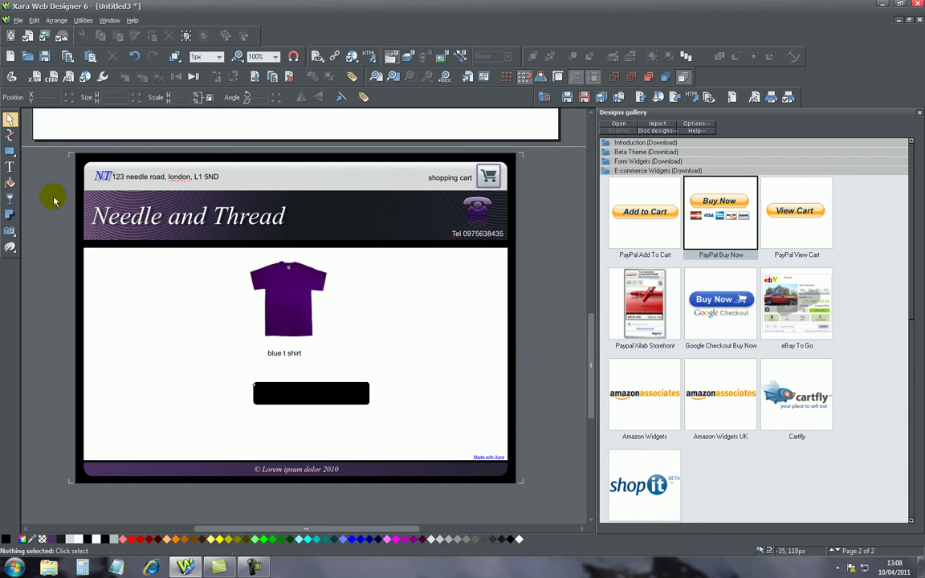
click(307, 394)
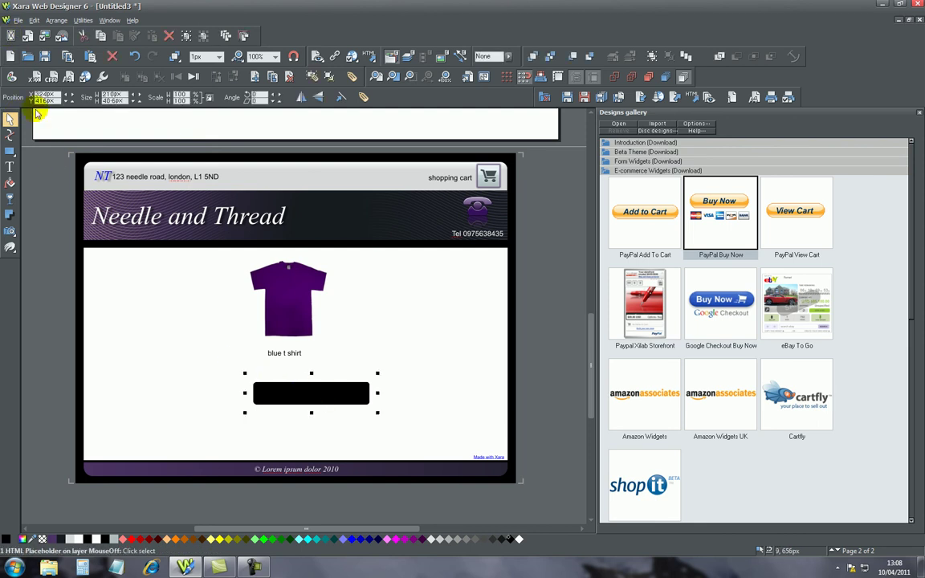
click(11, 36)
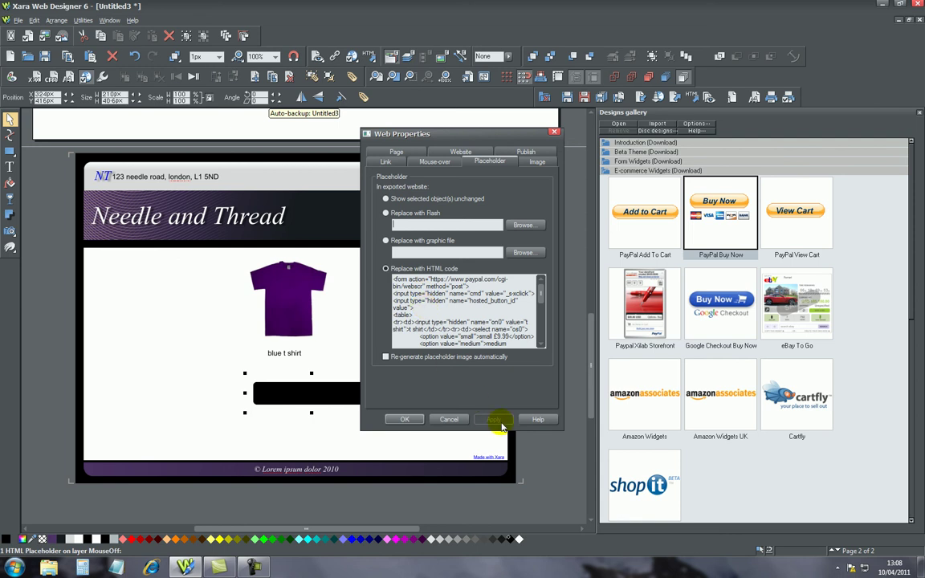
click(403, 422)
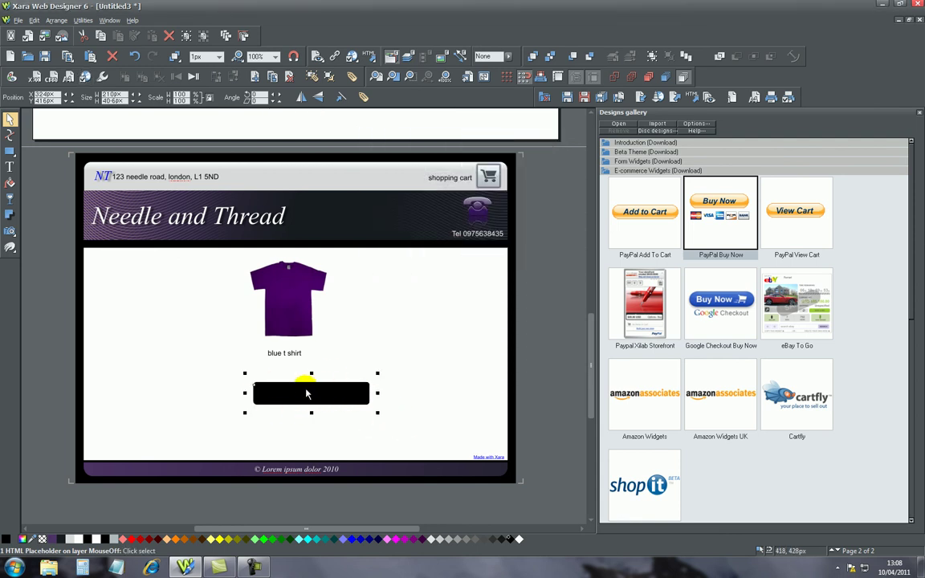
click(321, 399)
click(410, 385)
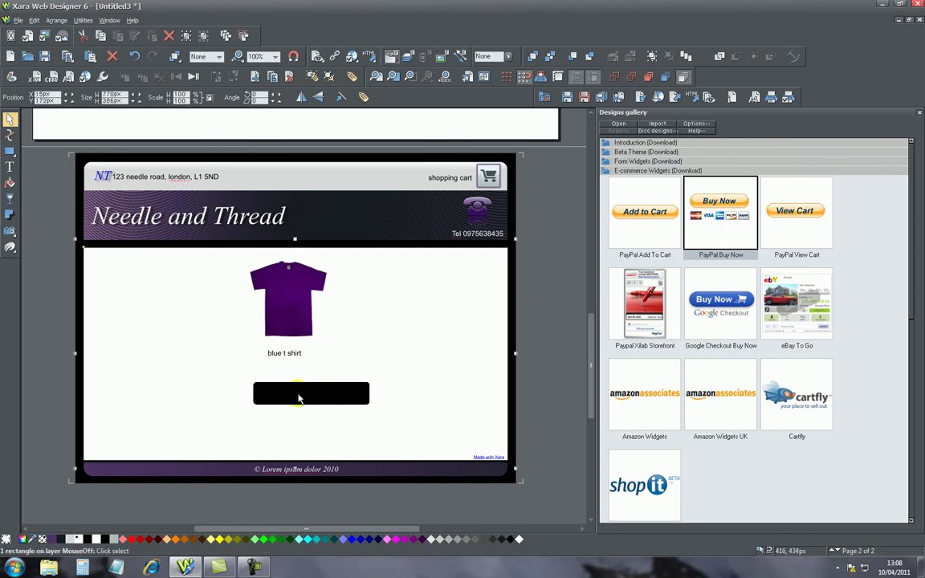
click(423, 361)
click(319, 58)
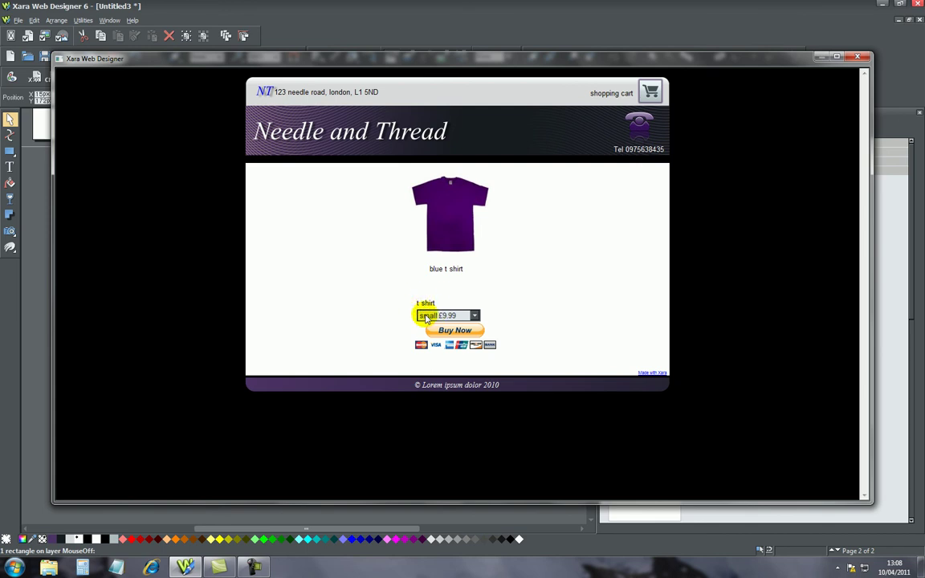
click(474, 316)
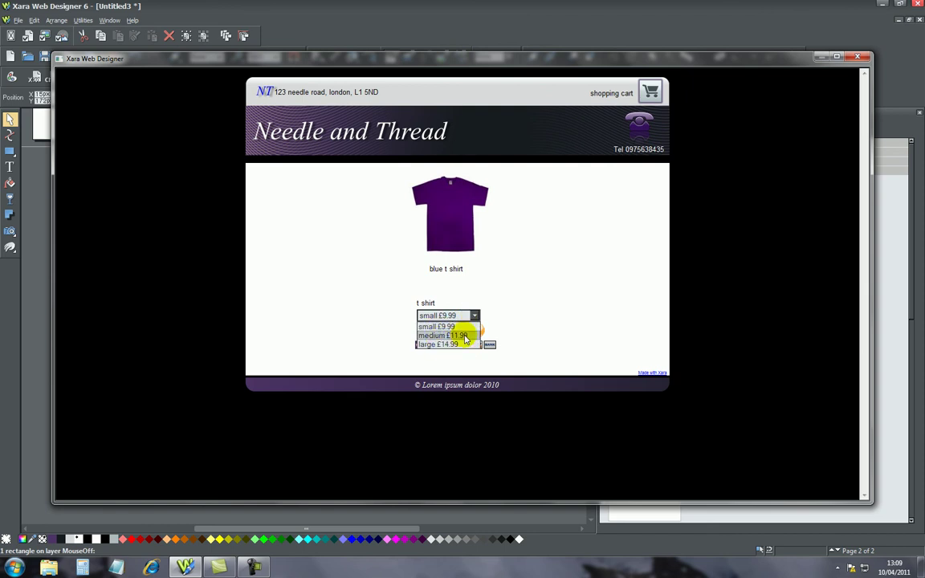
click(430, 347)
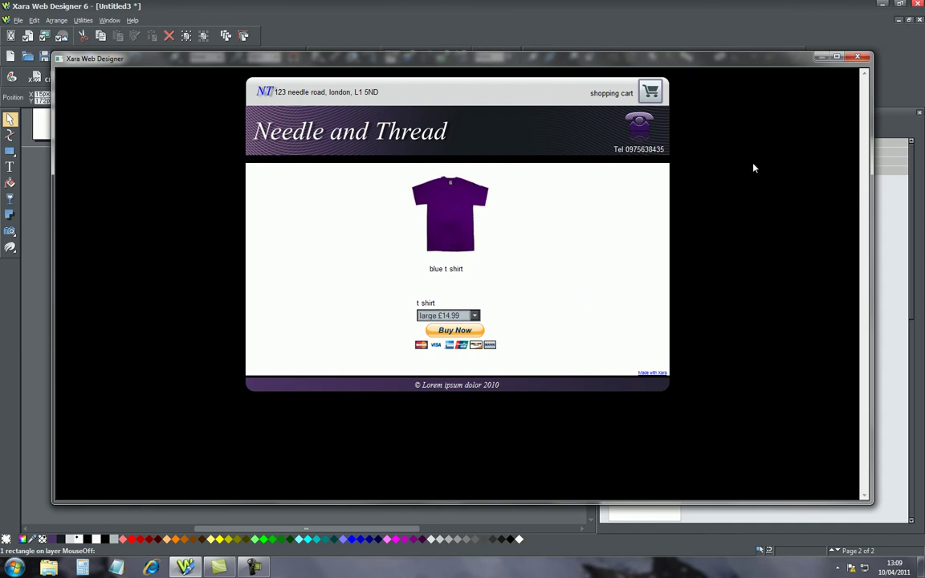
click(592, 260)
mouse_move(797, 63)
mouse_down()
mouse_move(745, 153)
mouse_move(789, 71)
mouse_up()
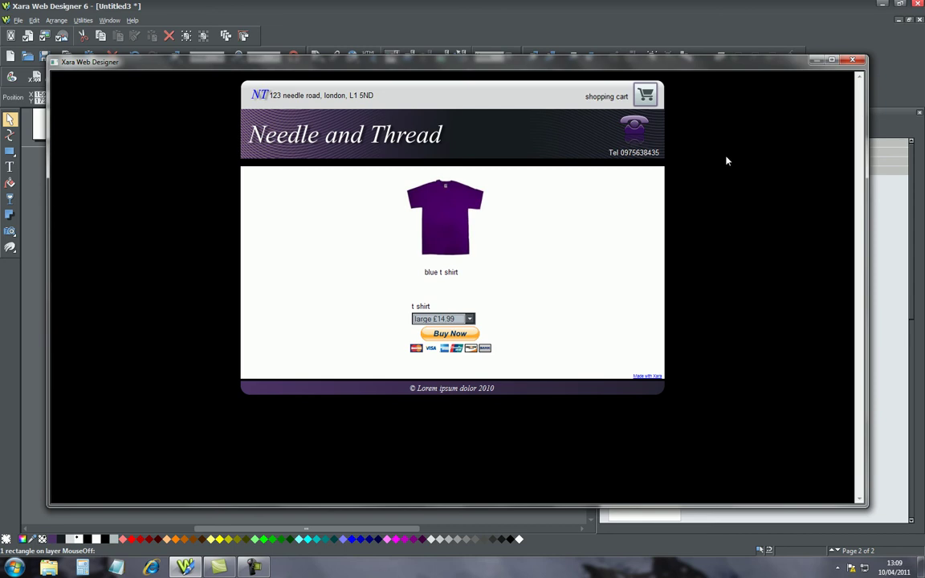
click(853, 62)
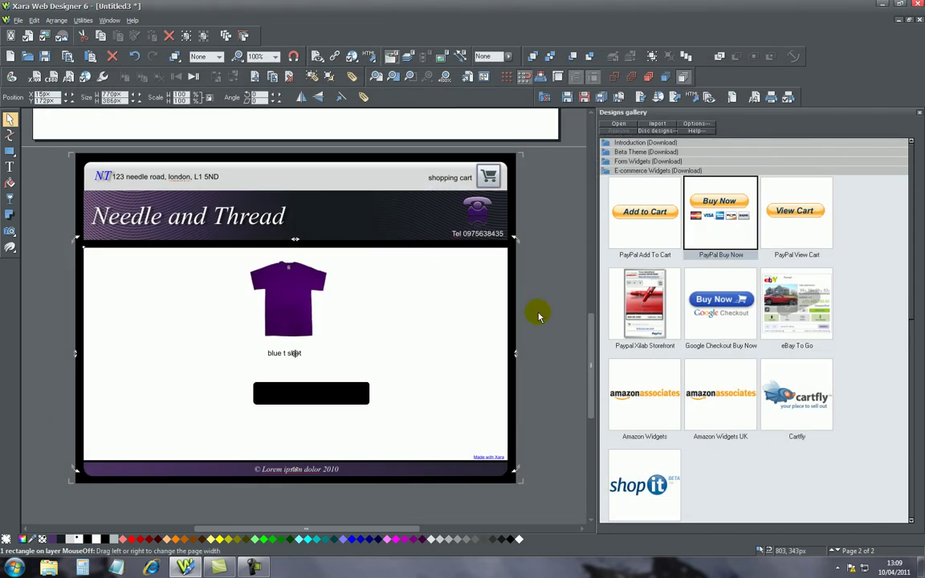
Step: Collapse the E-commerce Widgets folder and deselect the page rectangle
click(606, 171)
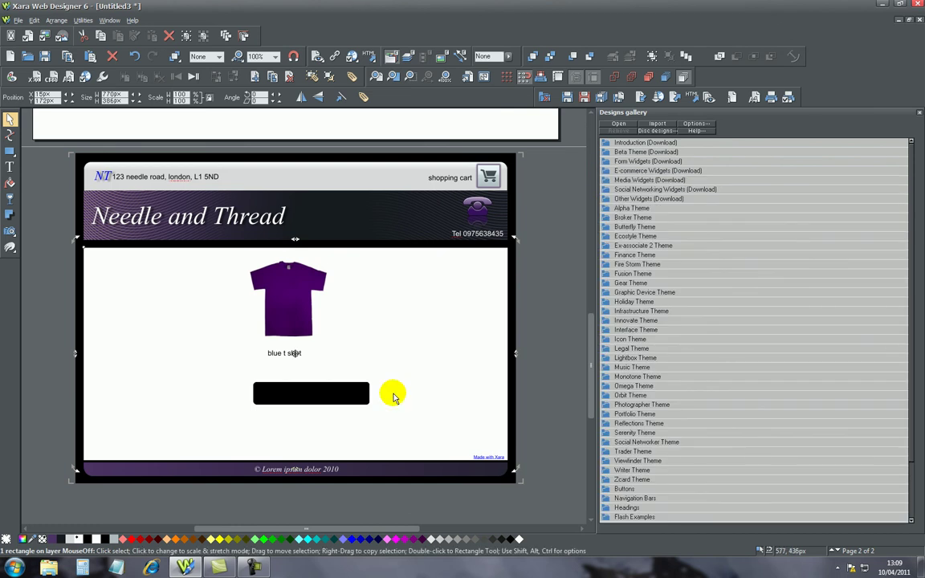
click(553, 291)
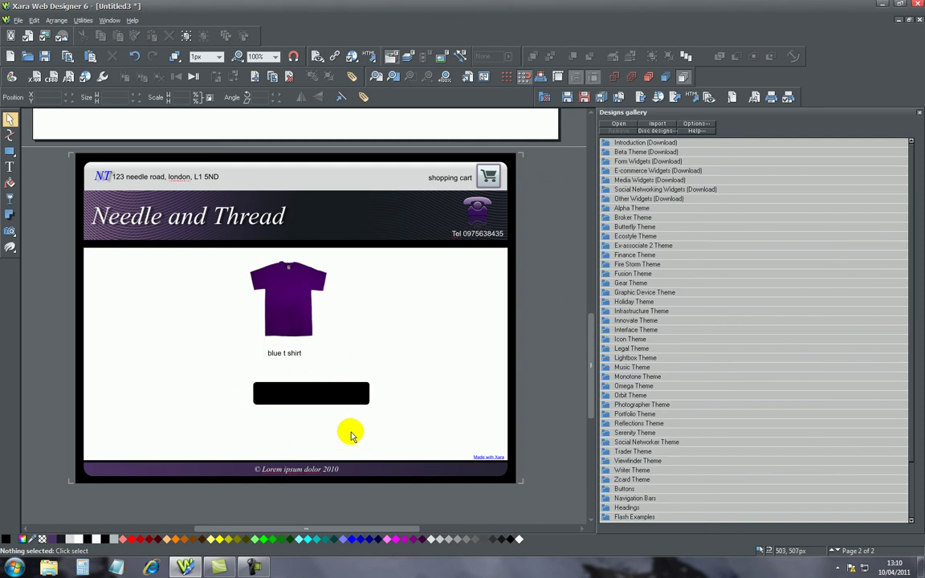
Step: Expand the E-commerce Widgets folder in the Designs gallery to show the PayPal and other checkout widgets
click(603, 171)
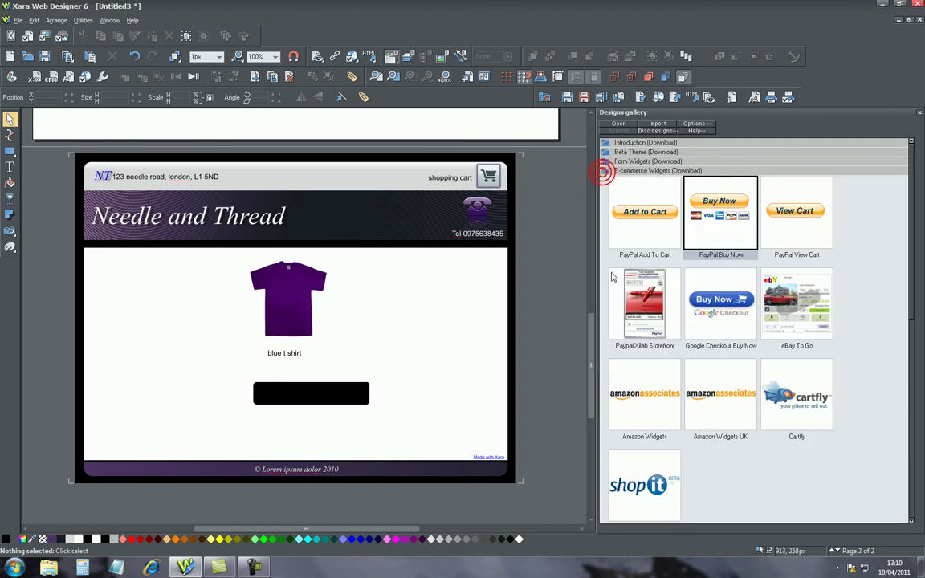